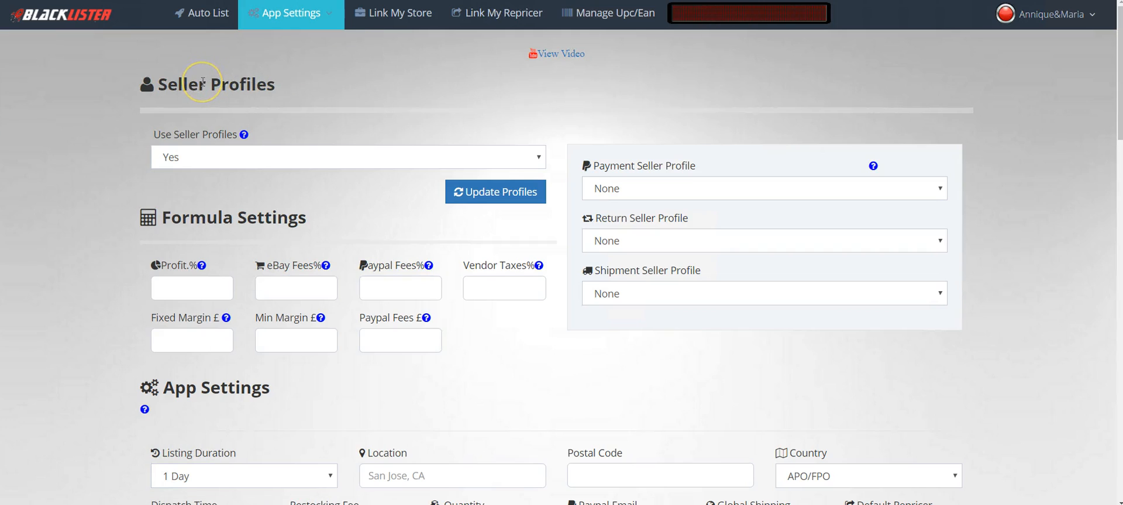
# - Highlight the Seller Profiles heading text, then clear the selection
pyautogui.moveTo(155, 84); pyautogui.dragTo(295, 91)
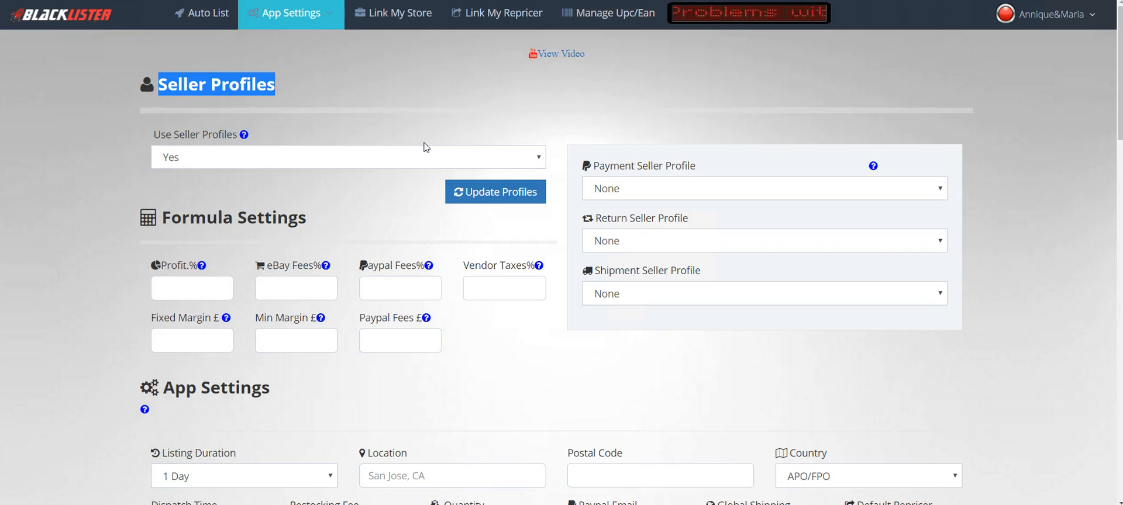
pyautogui.click(427, 121)
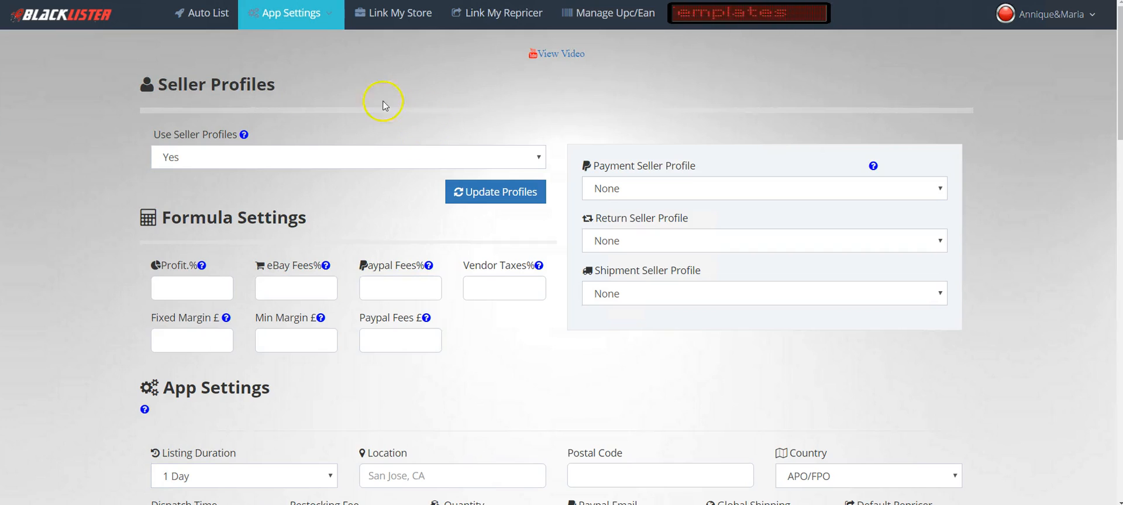
pyautogui.moveTo(160, 85); pyautogui.dragTo(288, 88)
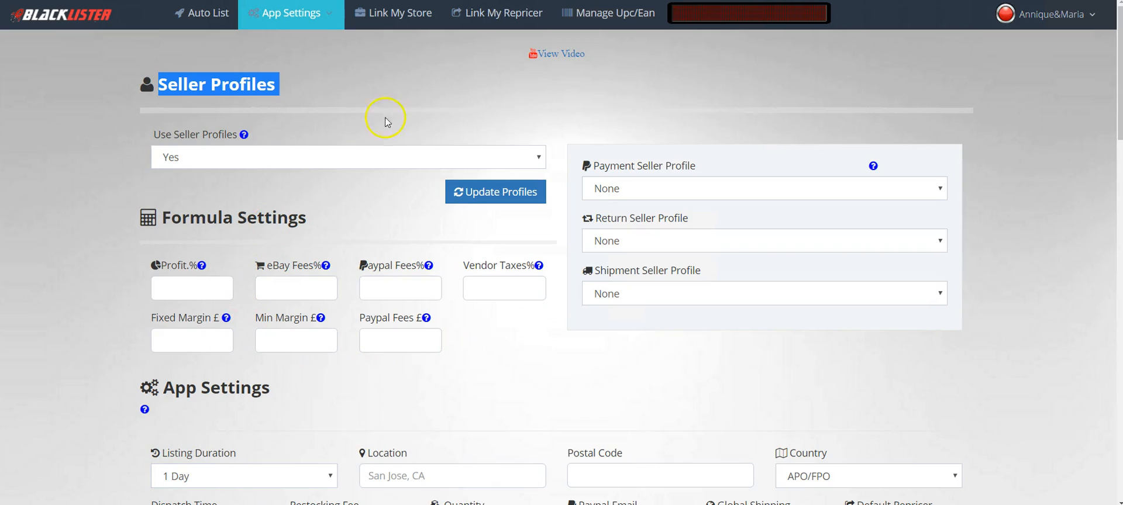
pyautogui.click(506, 133)
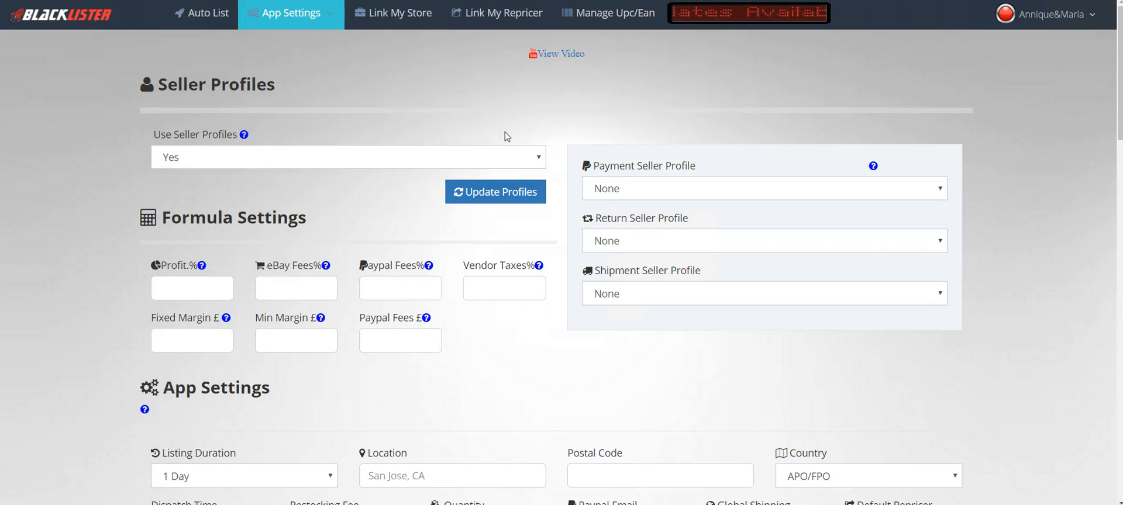
# - Keep seller profiles on, leave the payment profile at None, and refresh the profiles
pyautogui.click(528, 162)
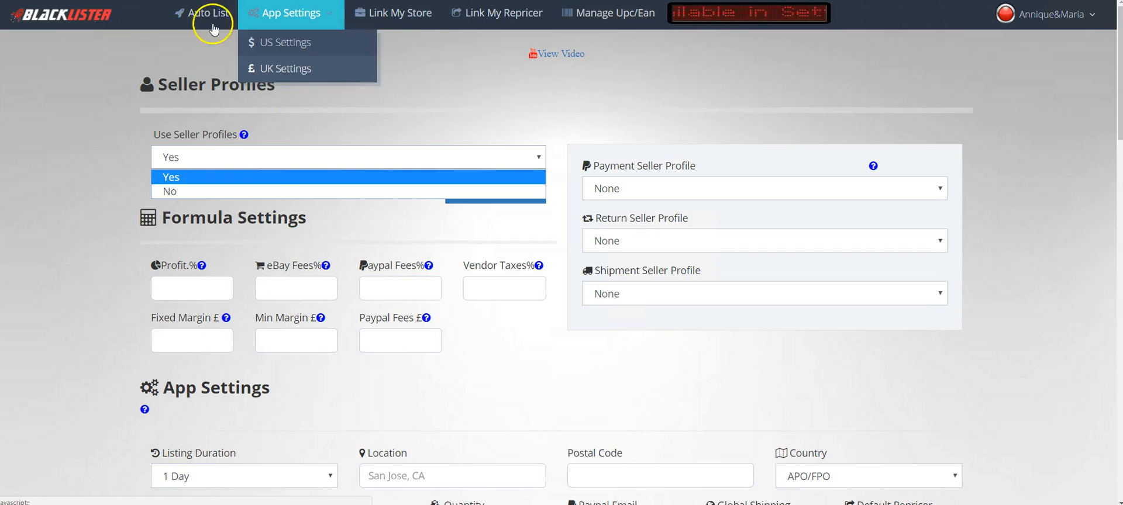
pyautogui.click(171, 177)
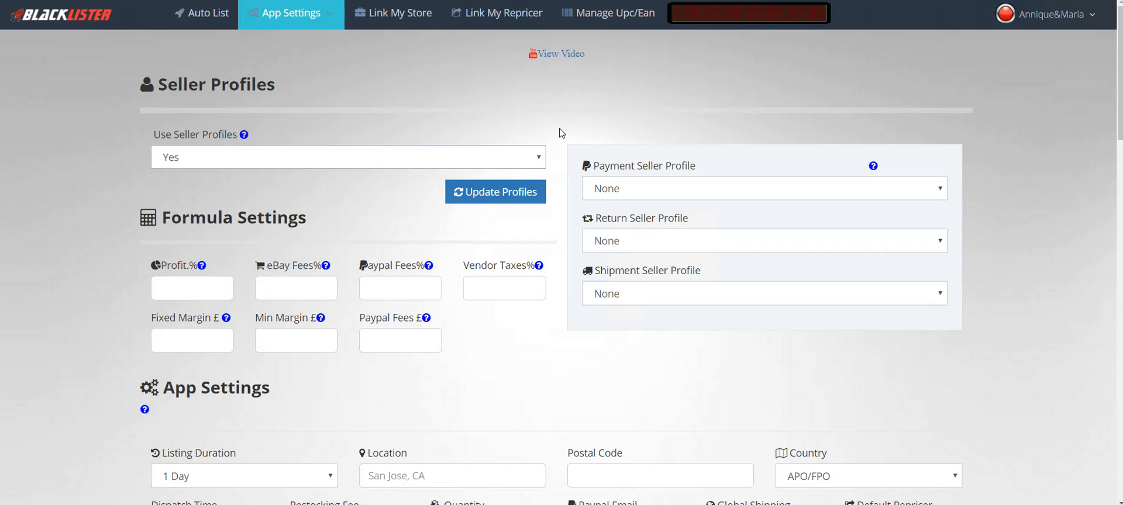
pyautogui.click(640, 188)
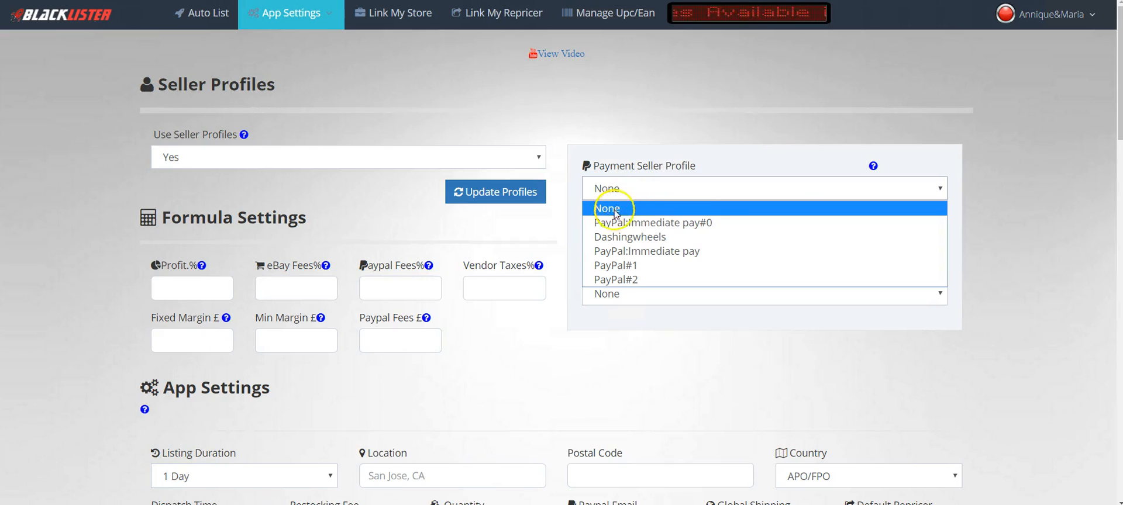
pyautogui.click(640, 223)
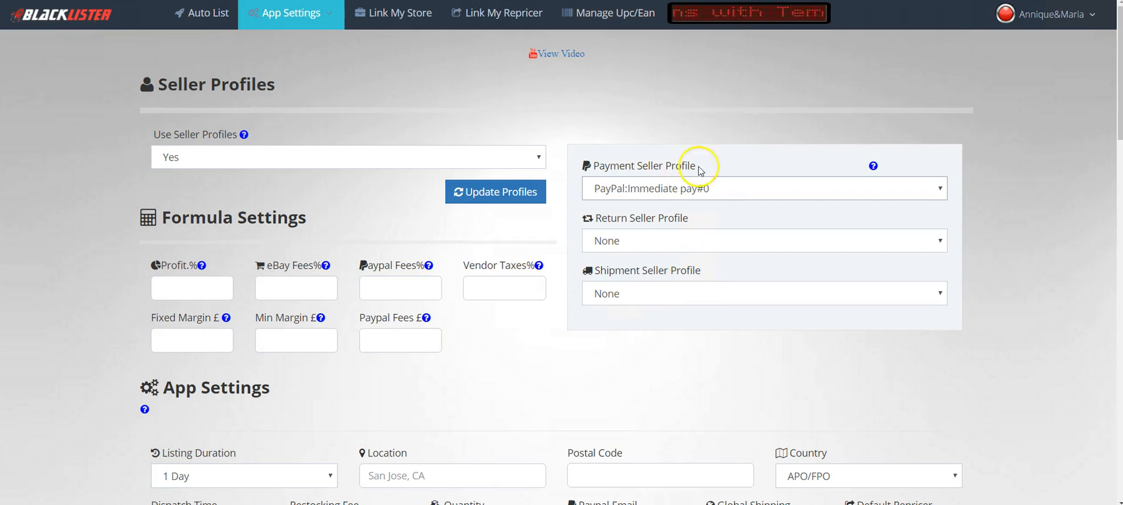
pyautogui.click(708, 192)
pyautogui.click(646, 209)
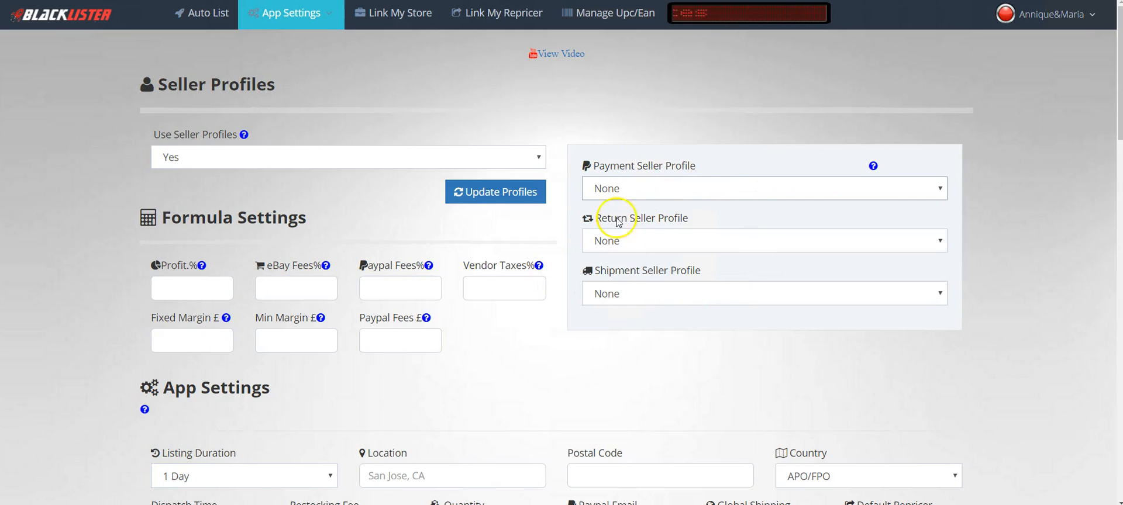
pyautogui.click(478, 196)
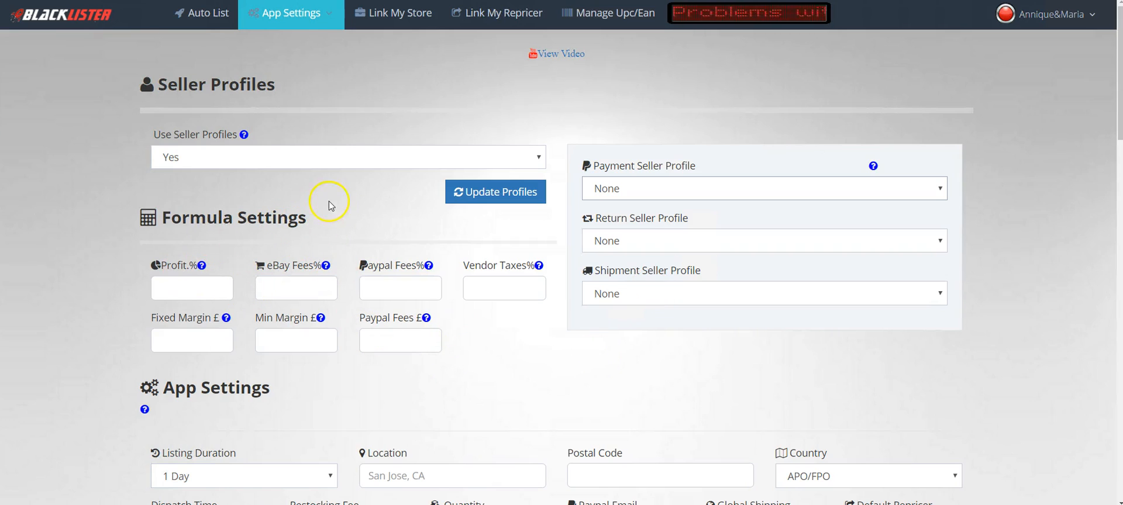
# - Enter 20 for Profit % and 10 for eBay Fees %
pyautogui.scroll(-1, 325, 204)
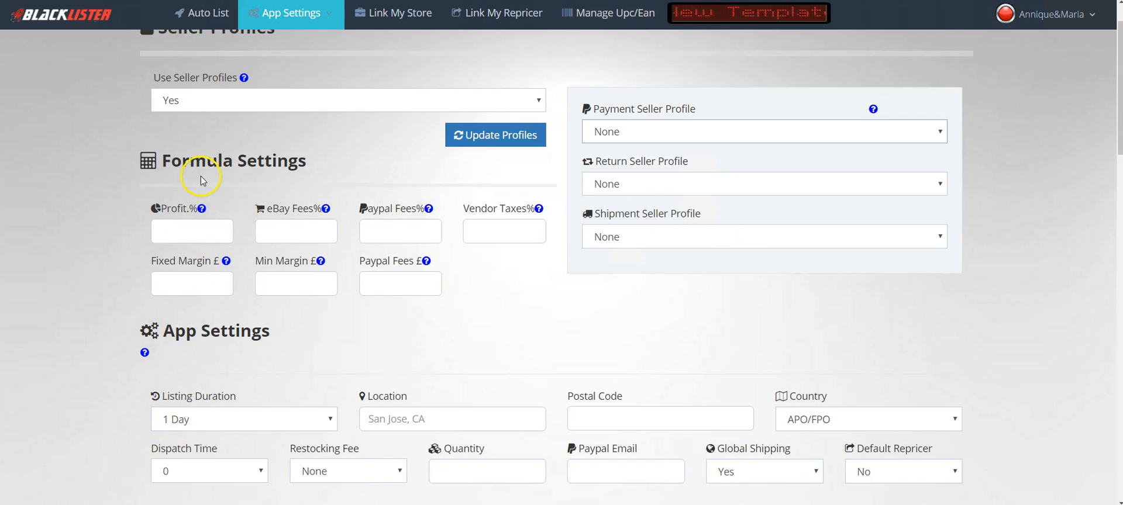
pyautogui.click(202, 231)
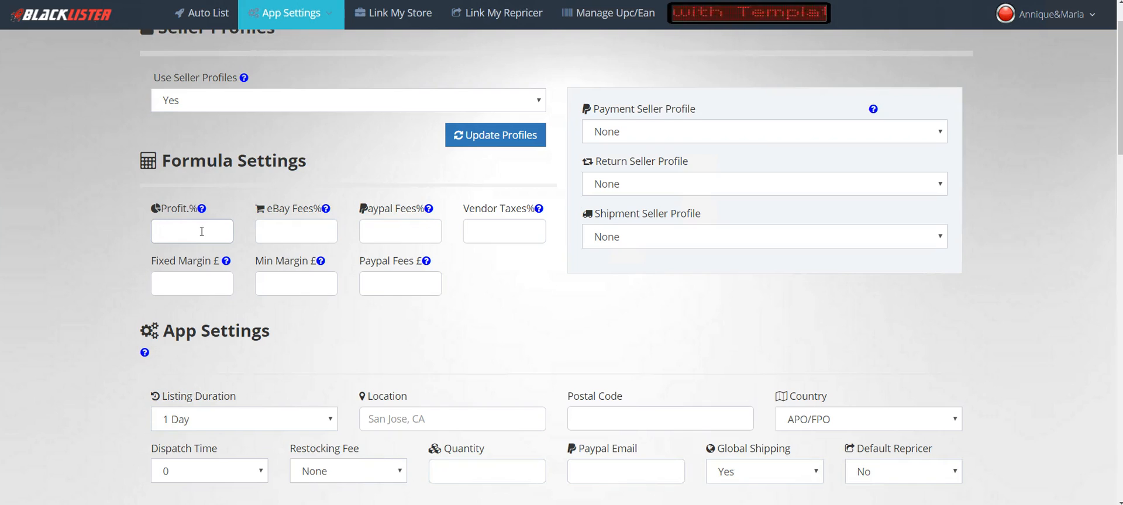
pyautogui.click(177, 232)
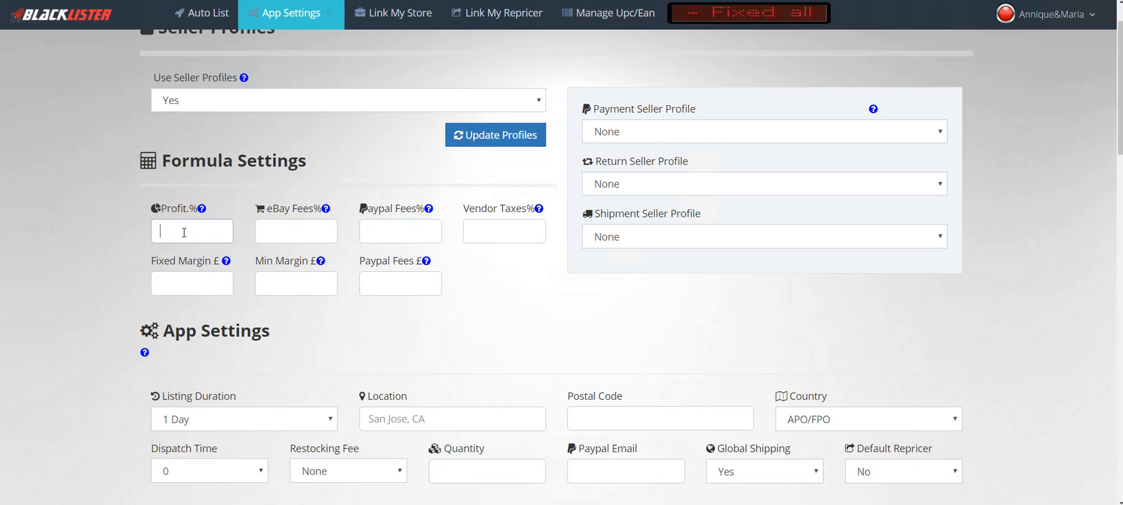
pyautogui.write('20')
pyautogui.click(85, 245)
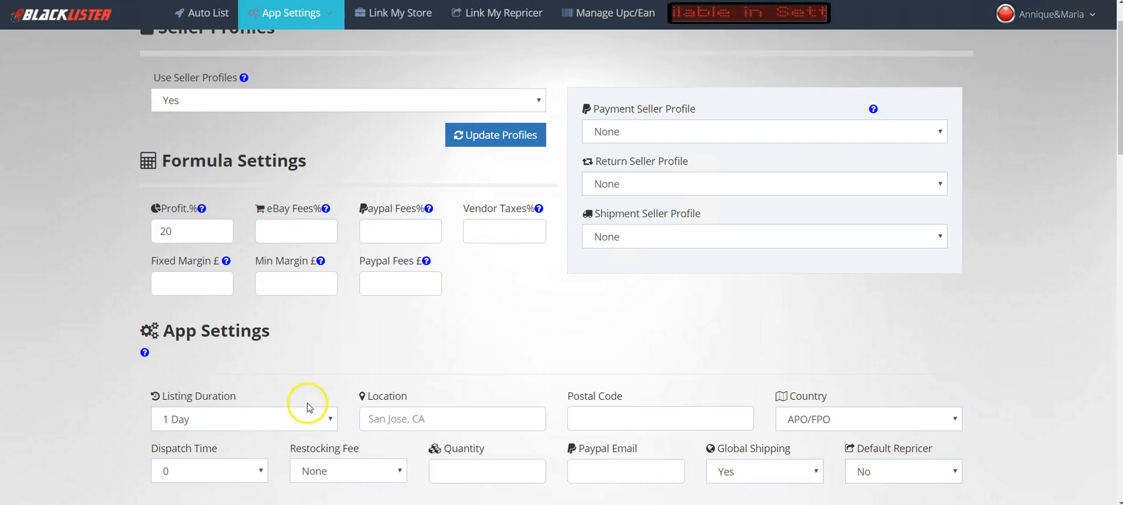
pyautogui.click(280, 237)
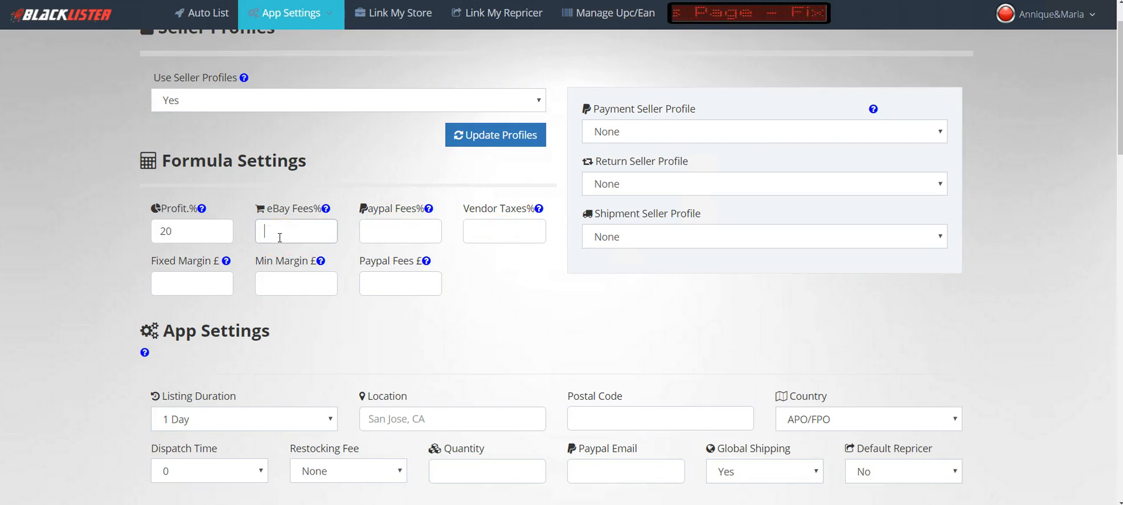
pyautogui.write('10')
pyautogui.click(404, 231)
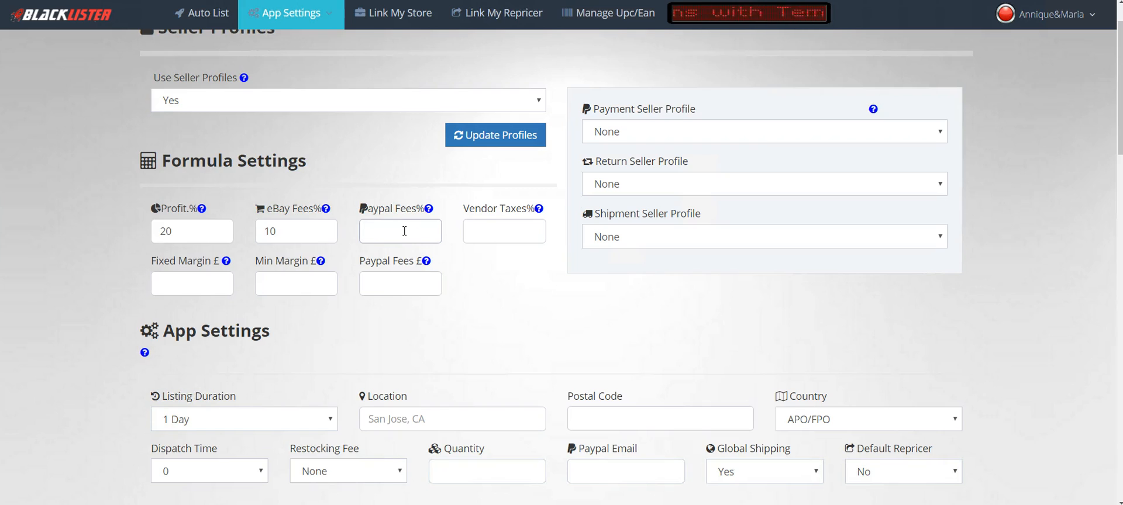
# - Enter 3.9 for Paypal Fees % and 0 for Vendor Taxes %
pyautogui.write('3.9')
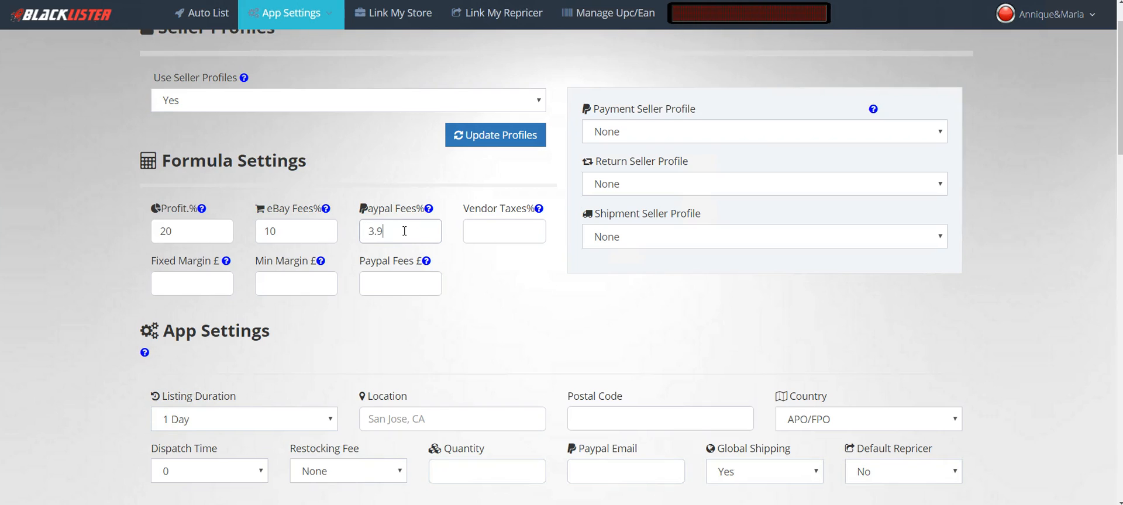
pyautogui.click(486, 234)
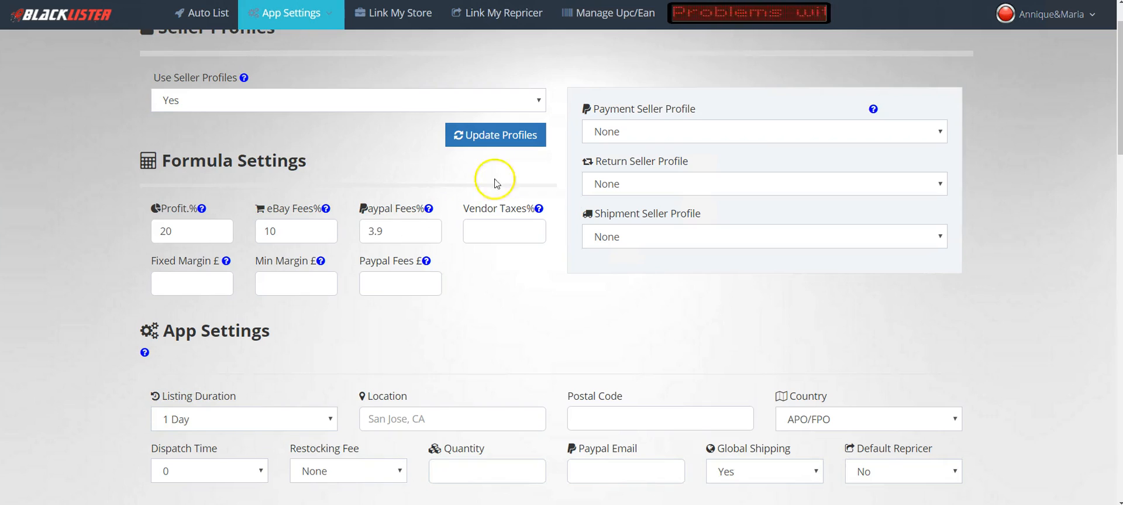
pyautogui.moveTo(539, 211)
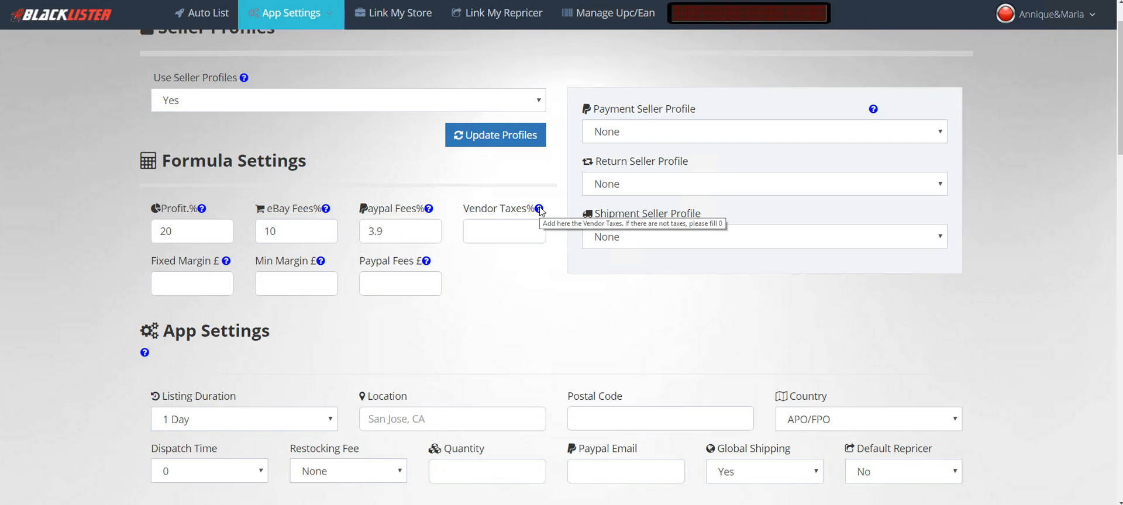
pyautogui.click(494, 232)
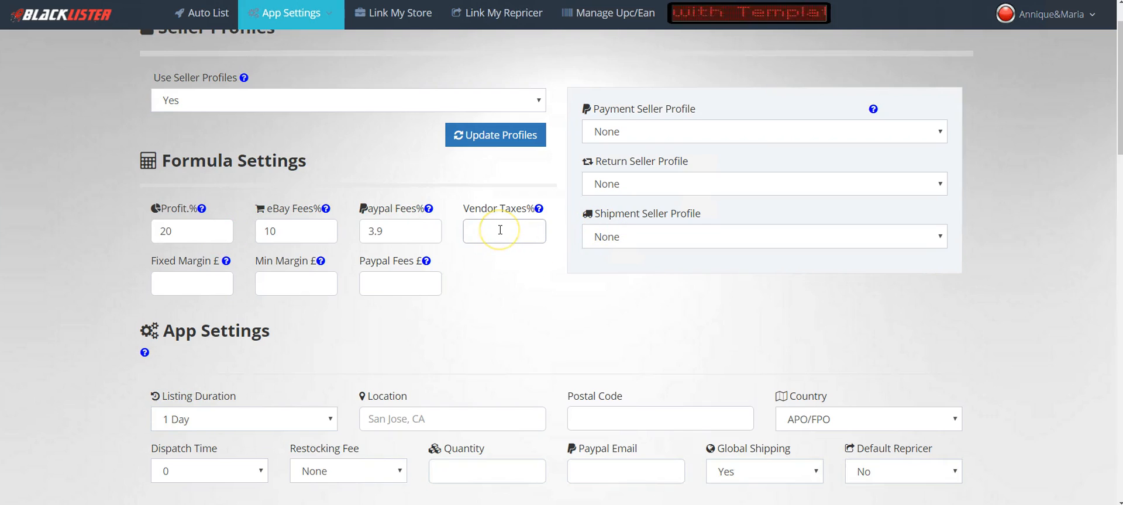
pyautogui.write('0')
pyautogui.click(500, 278)
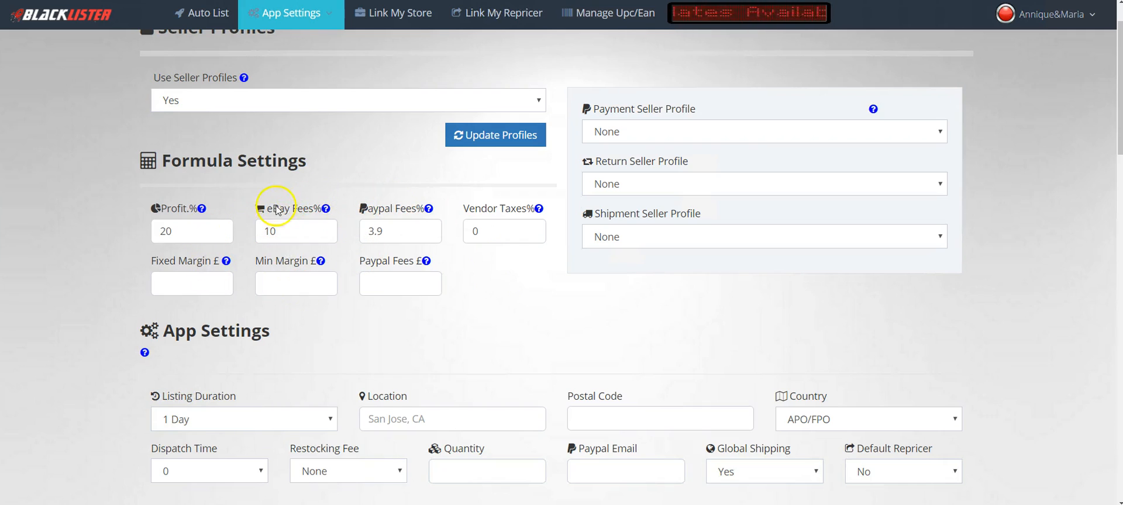
pyautogui.click(489, 233)
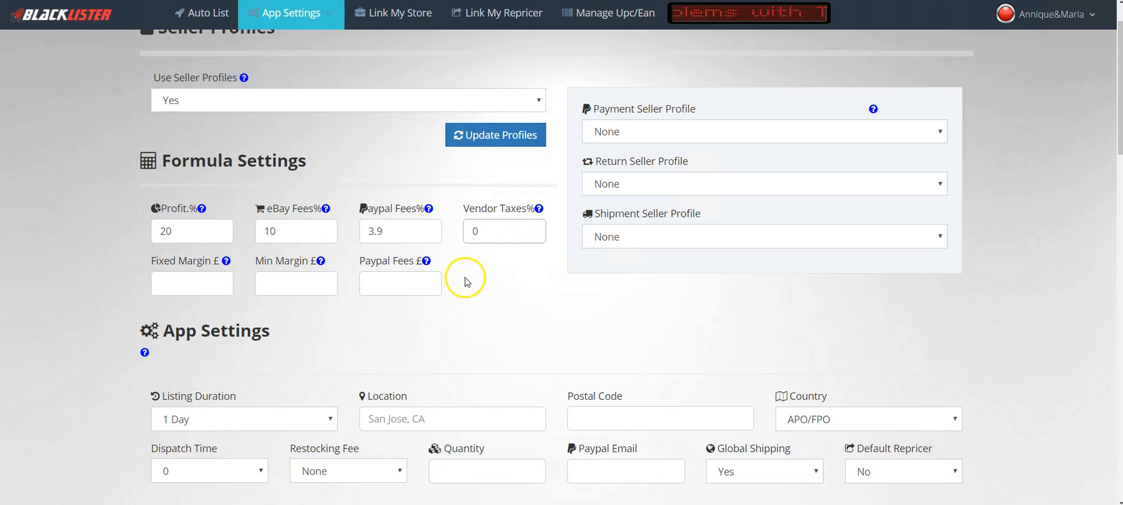
pyautogui.click(466, 282)
pyautogui.click(194, 283)
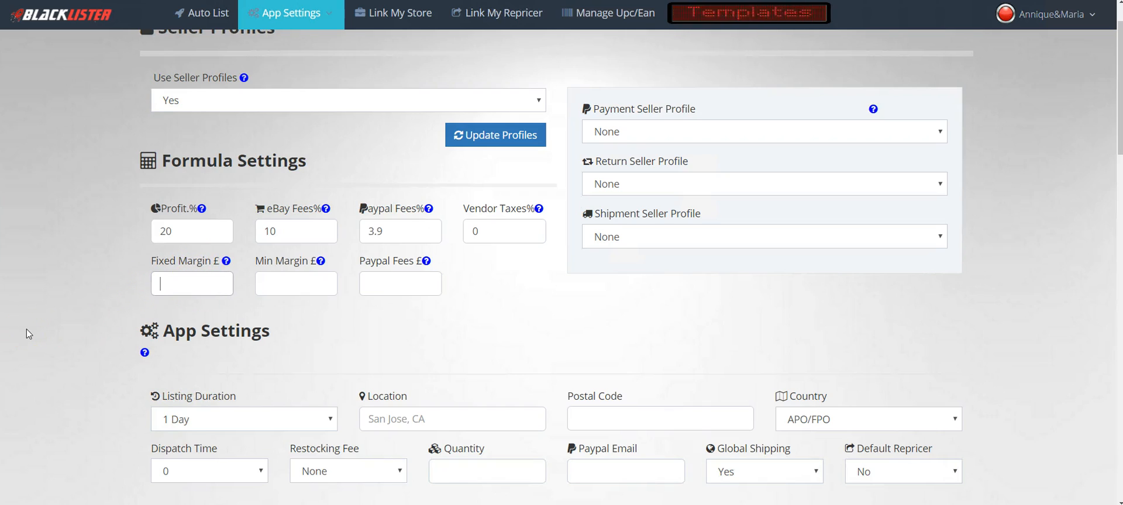
# - Enter 5 for Fixed Margin £, 1 for Min Margin £ and .20 for Paypal Fees £
pyautogui.write('5')
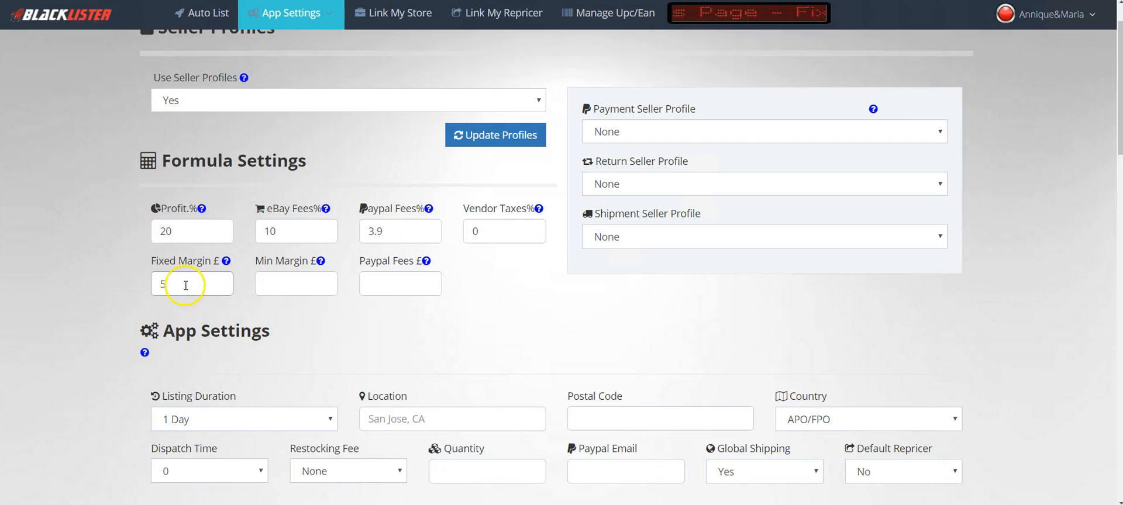
pyautogui.click(297, 287)
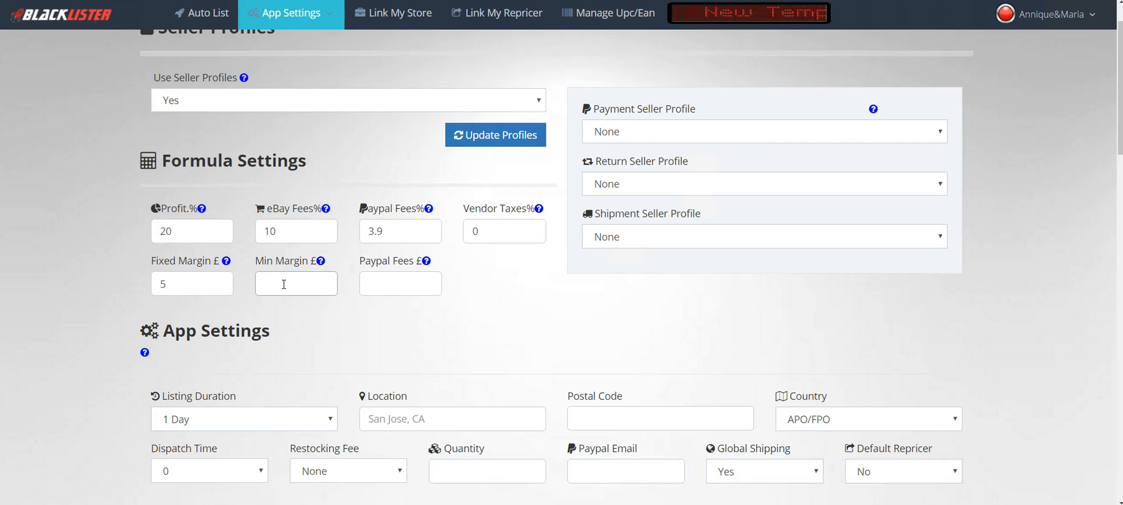
pyautogui.write('1')
pyautogui.click(333, 333)
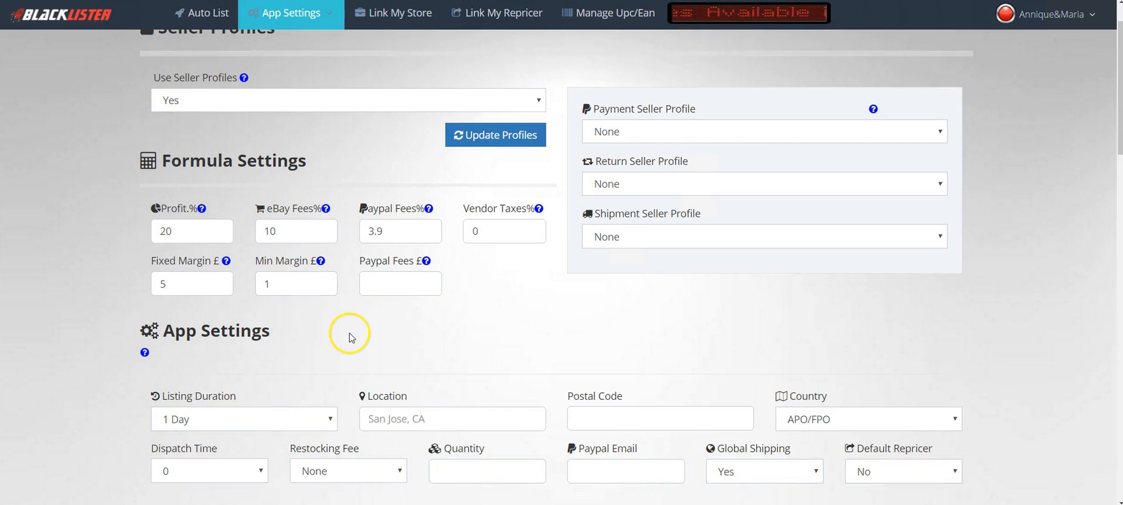
pyautogui.click(386, 280)
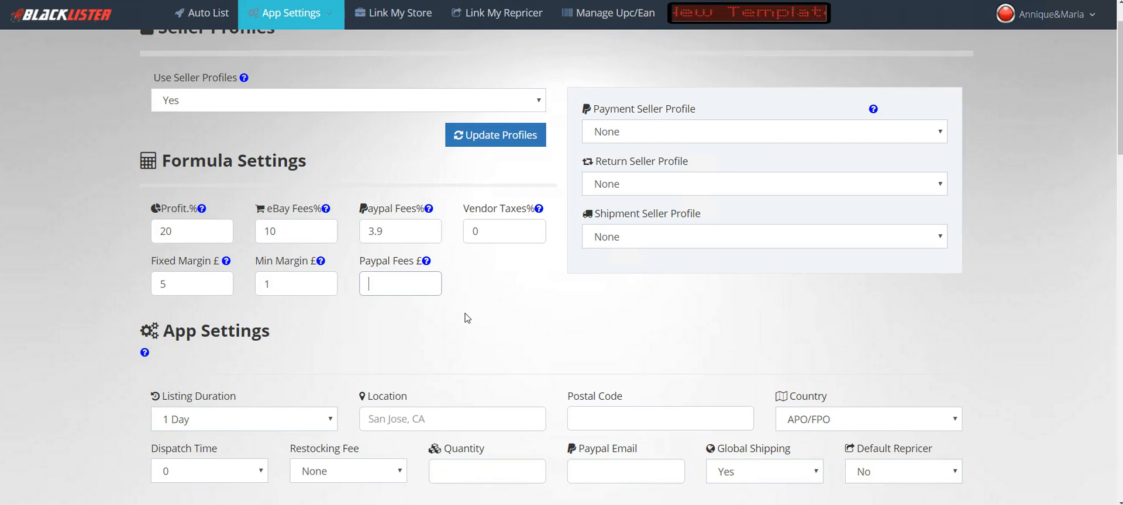
pyautogui.write('20')
pyautogui.click(483, 300)
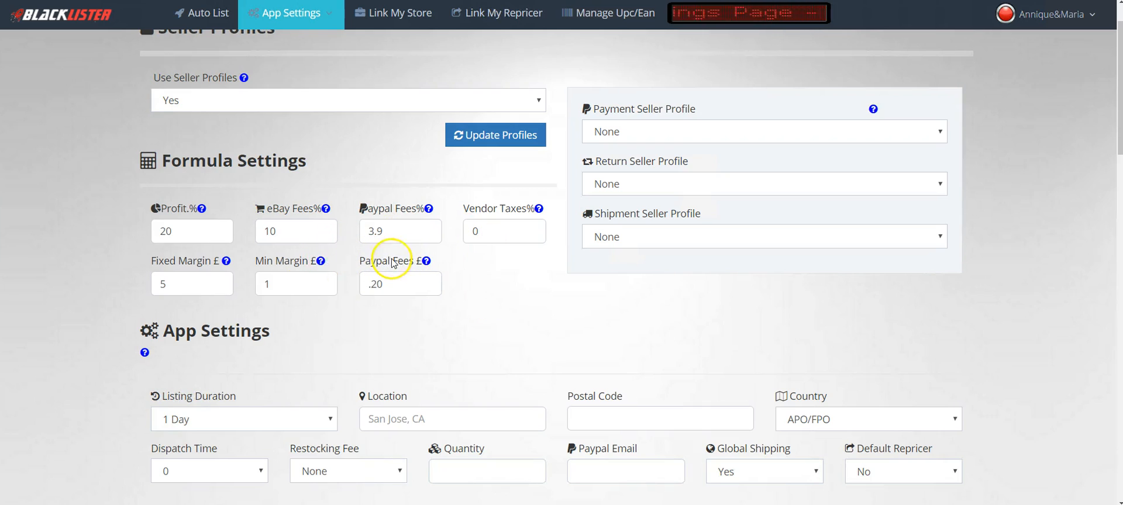
pyautogui.moveTo(386, 285); pyautogui.dragTo(367, 285)
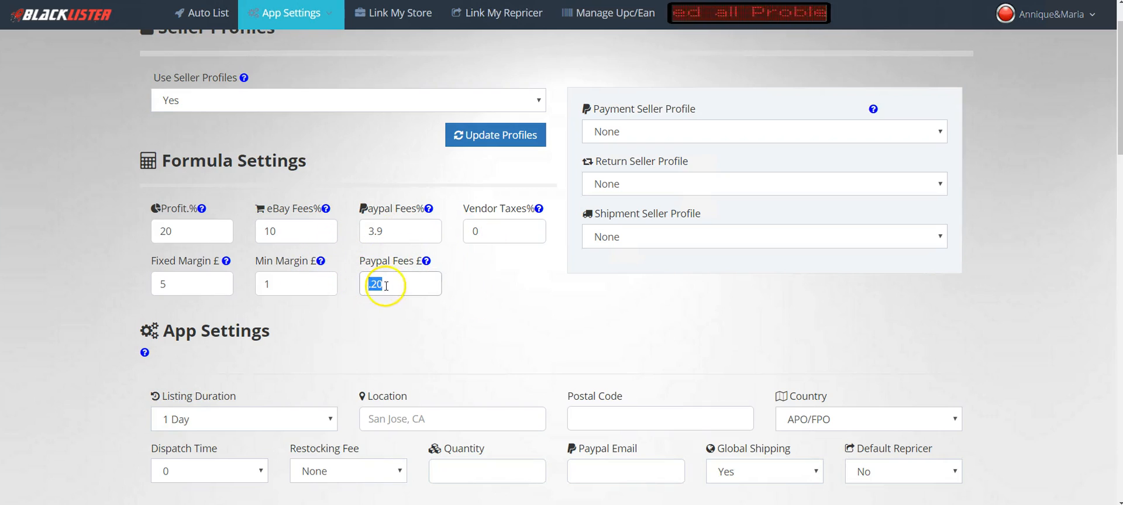
pyautogui.click(515, 334)
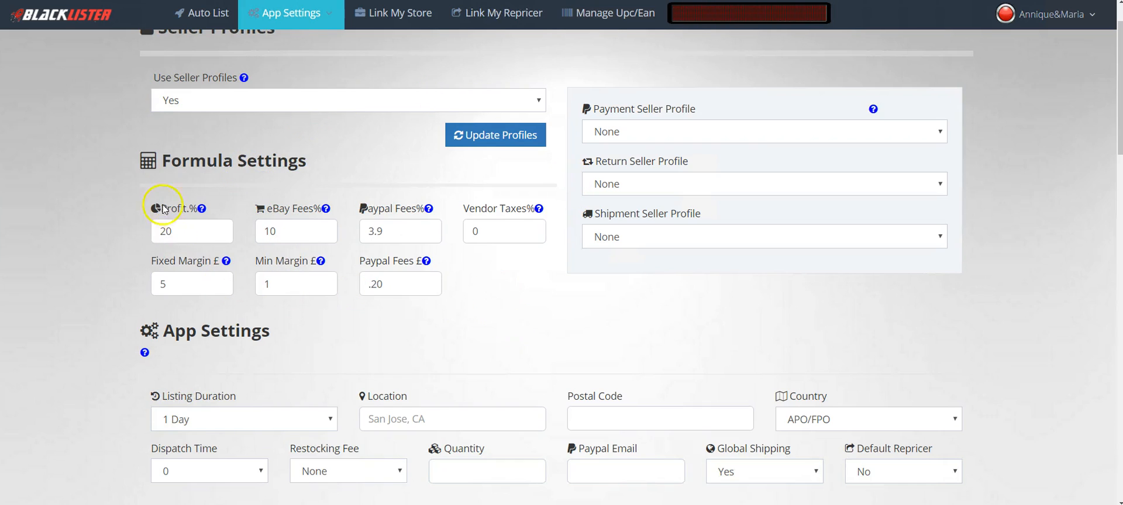
# - Replace the Profit % value of 20 with 50
pyautogui.moveTo(166, 159); pyautogui.dragTo(306, 161)
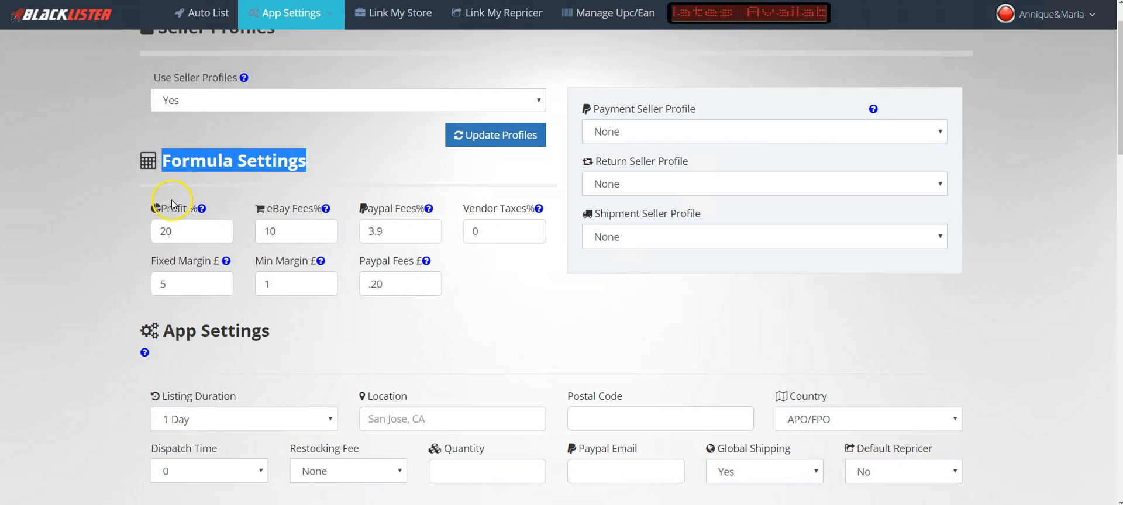
pyautogui.click(97, 206)
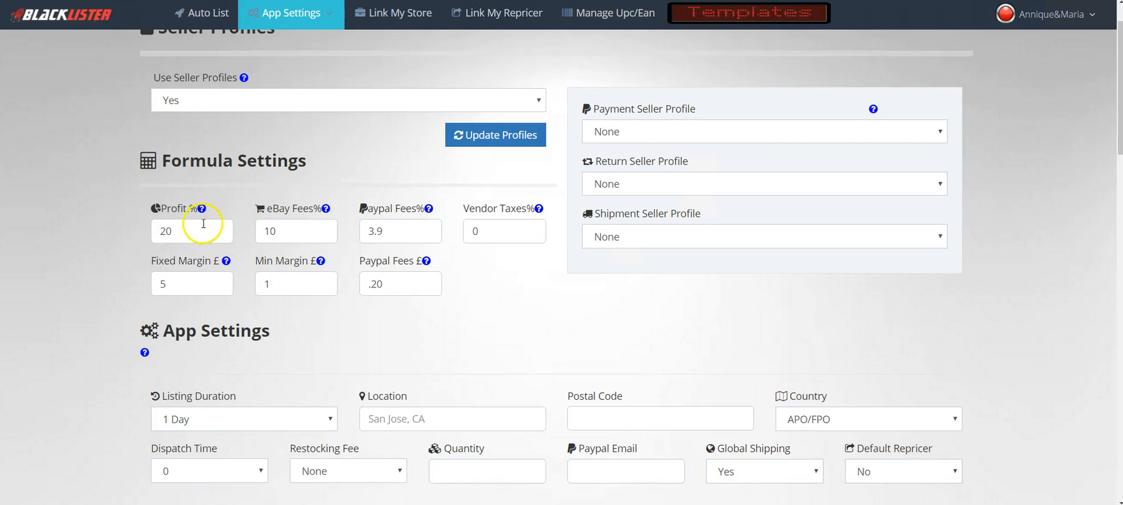
pyautogui.moveTo(182, 231); pyautogui.dragTo(153, 232)
pyautogui.write('50')
pyautogui.click(106, 247)
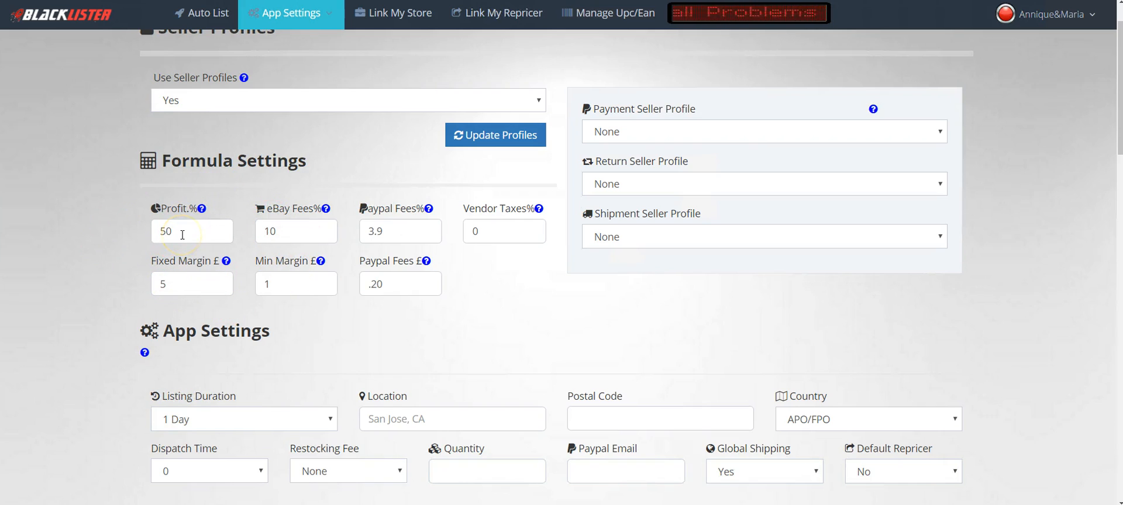
pyautogui.click(182, 235)
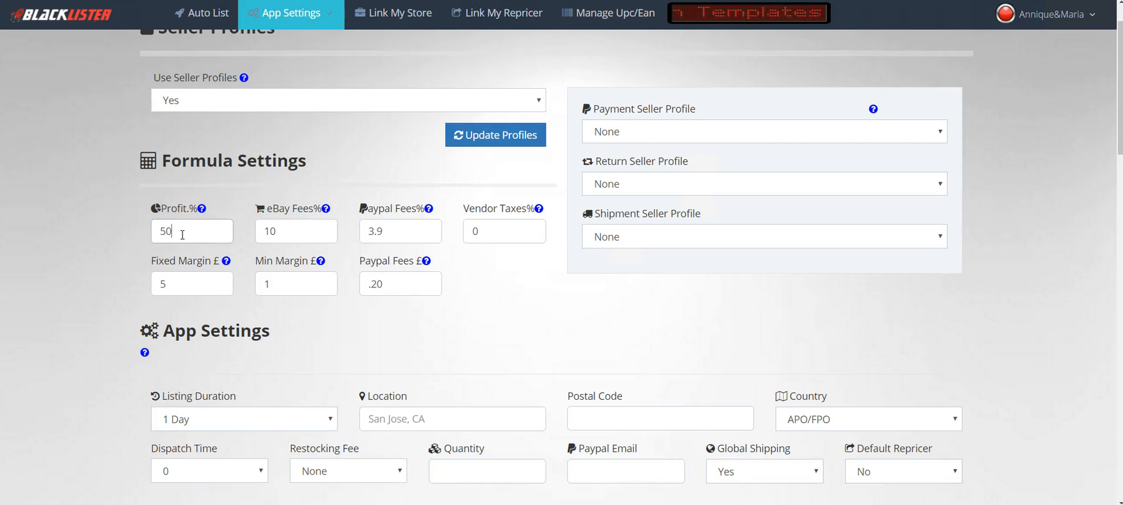